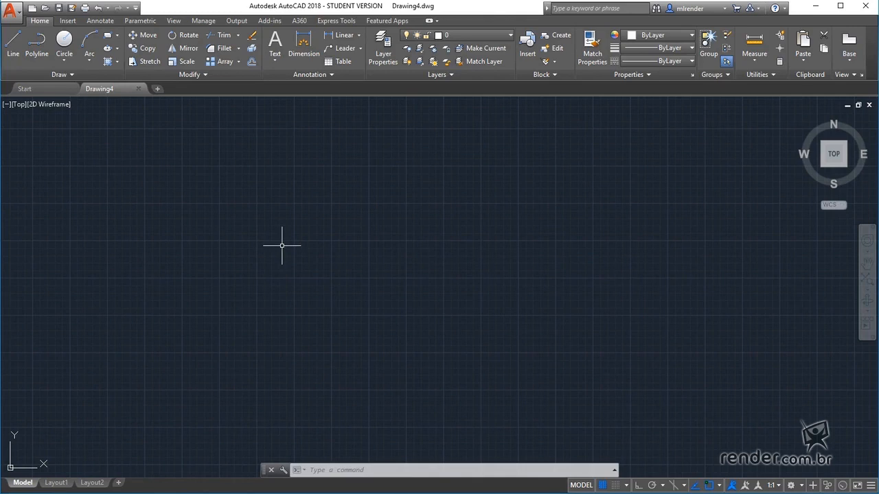
Start the Line command and turn on Ortho mode
mouse_move(282, 246)
middle_down()
mouse_move(377, 245)
mouse_move(526, 199)
middle_up()
middle_drag(377, 333, 376, 263)
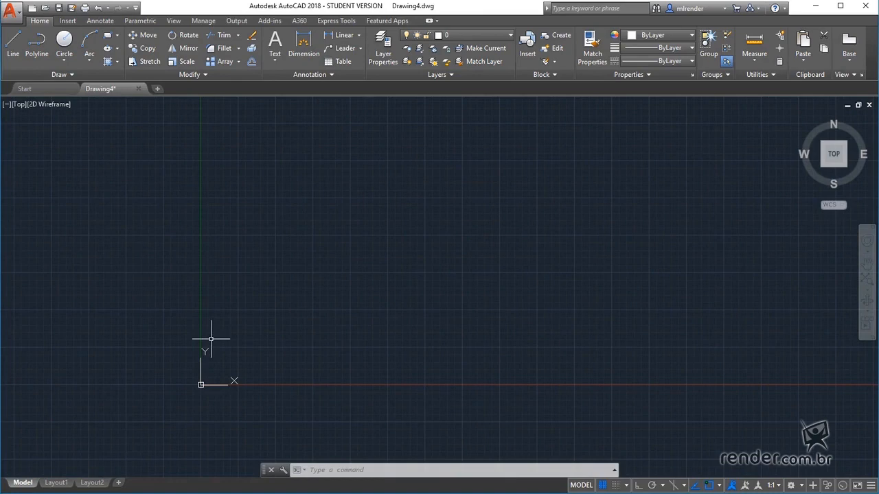
scroll(214, 365, up, 3)
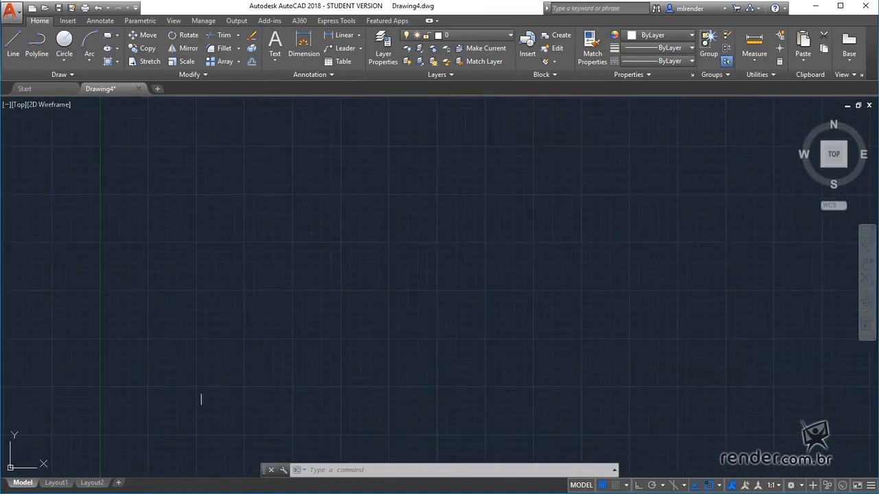
mouse_move(201, 400)
middle_down()
mouse_move(195, 391)
mouse_move(377, 243)
mouse_move(351, 288)
middle_up()
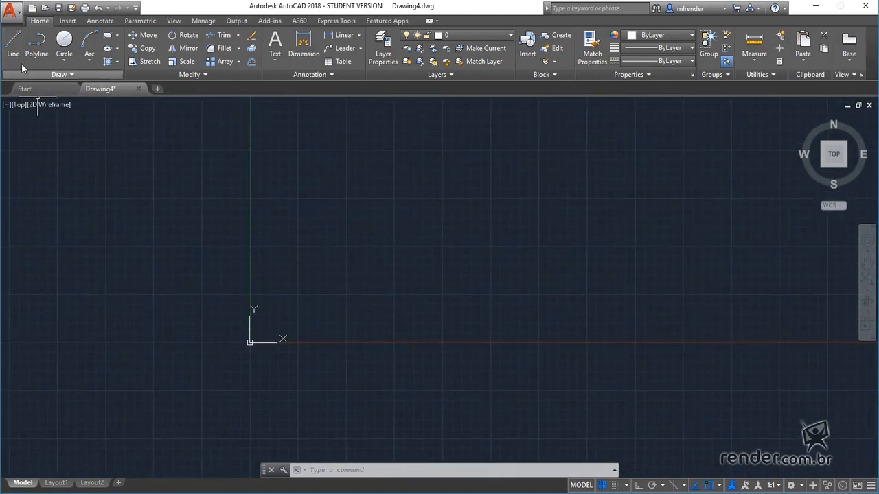
text(L)
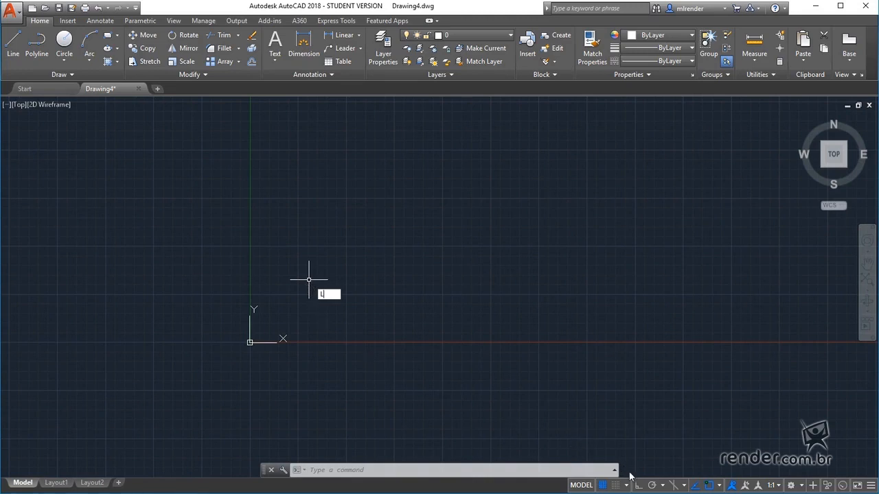
key(Return)
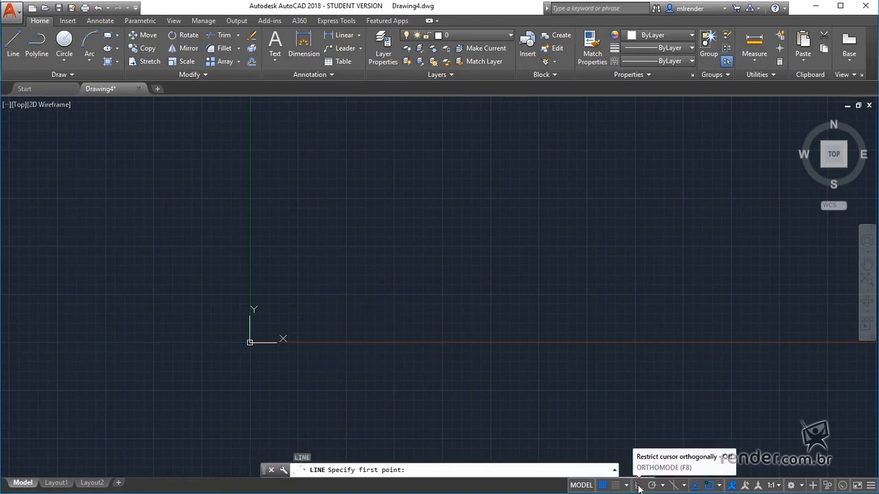
click(638, 486)
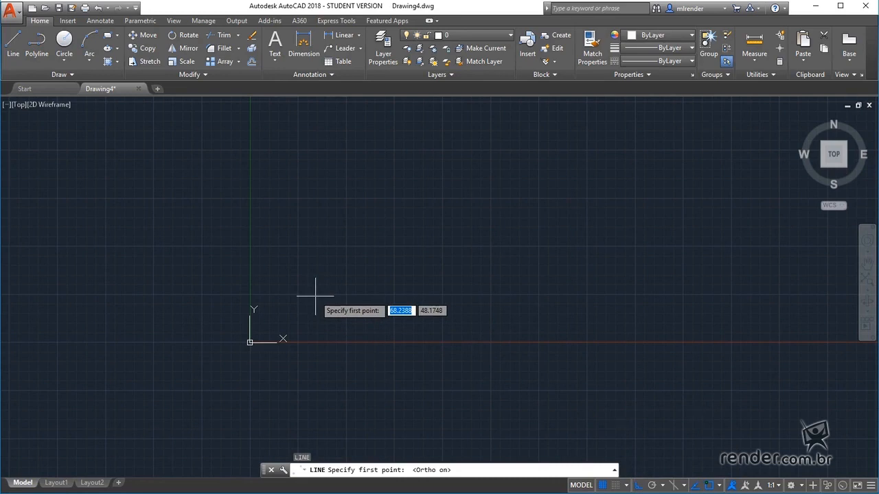
Draw a diagonal line from the origin 0,0 to the relative point 1500,1000
text(0)
key(Tab)
text(0)
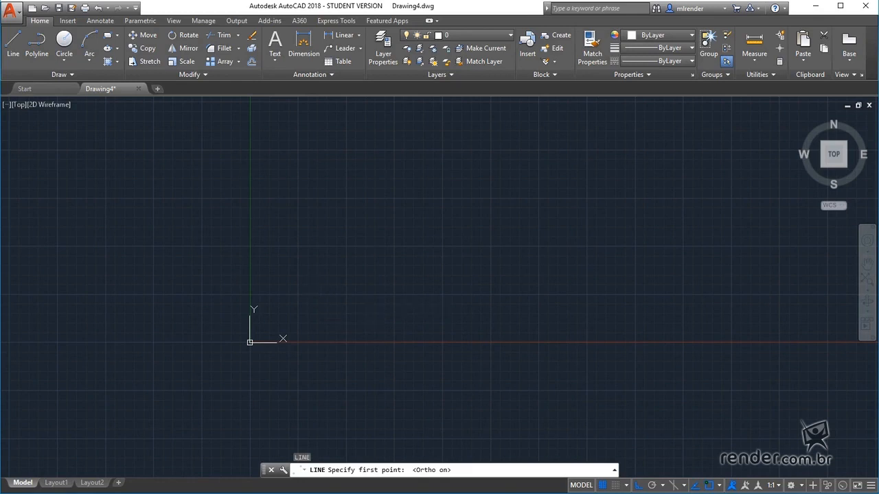
key(Return)
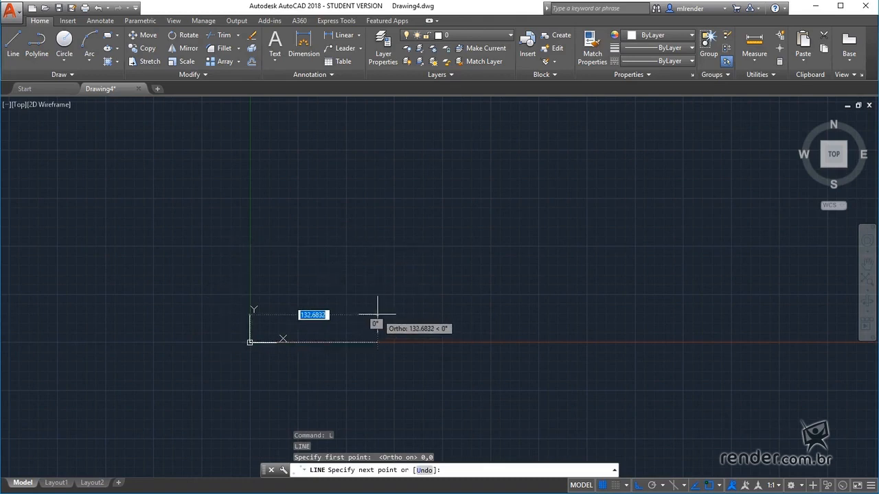
text(1500)
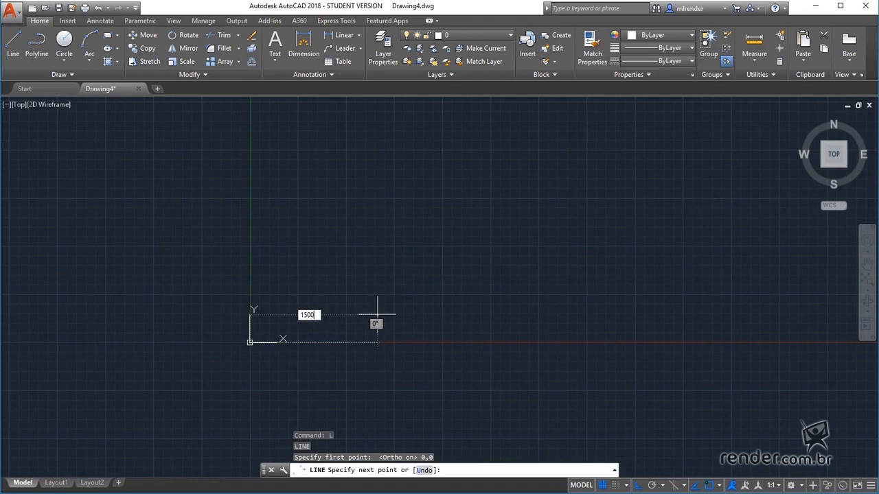
key(Tab)
text(10)
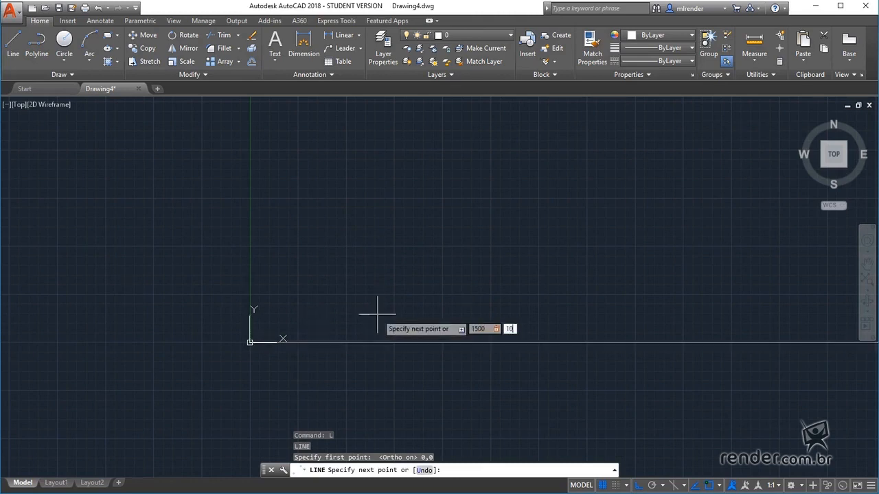
text(00)
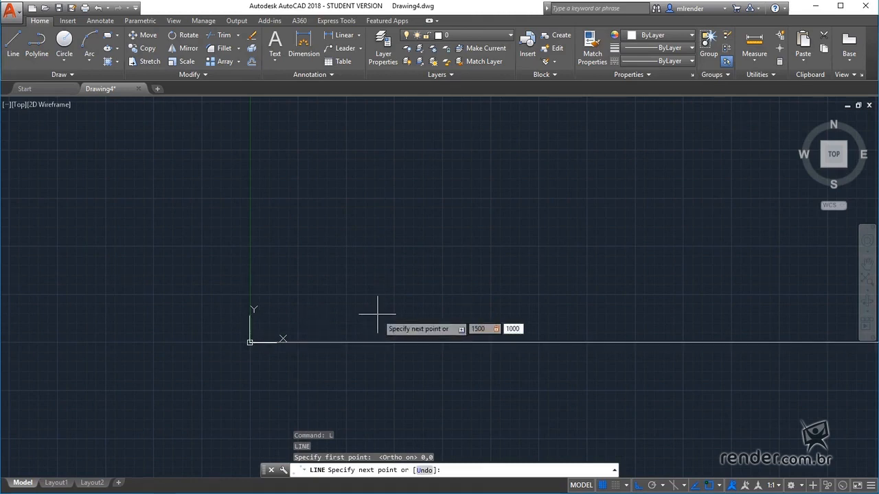
key(Return)
Draw a vertical line from the diagonal's upper end to the relative point 0,500
scroll(377, 314, down, 5)
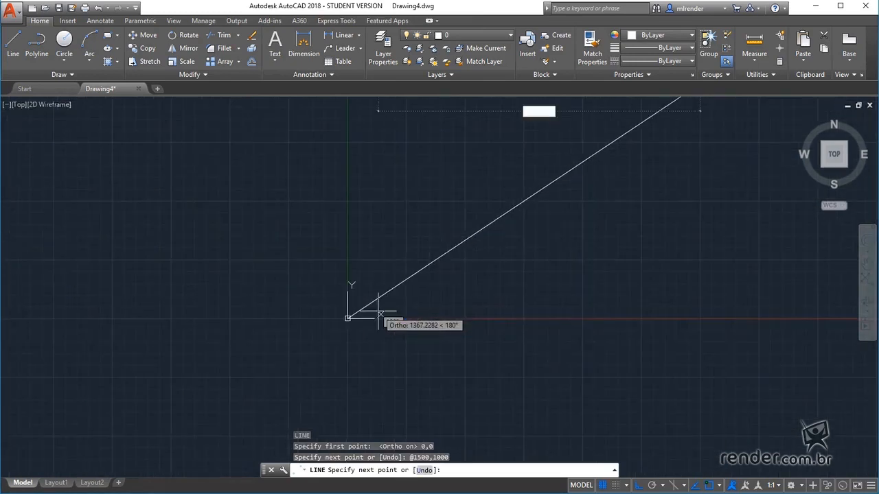
scroll(374, 310, down, 4)
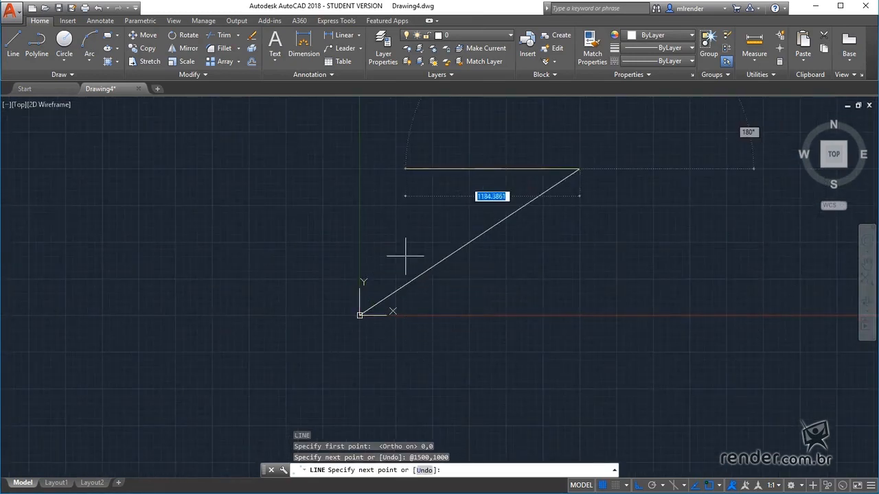
middle_drag(406, 255, 309, 313)
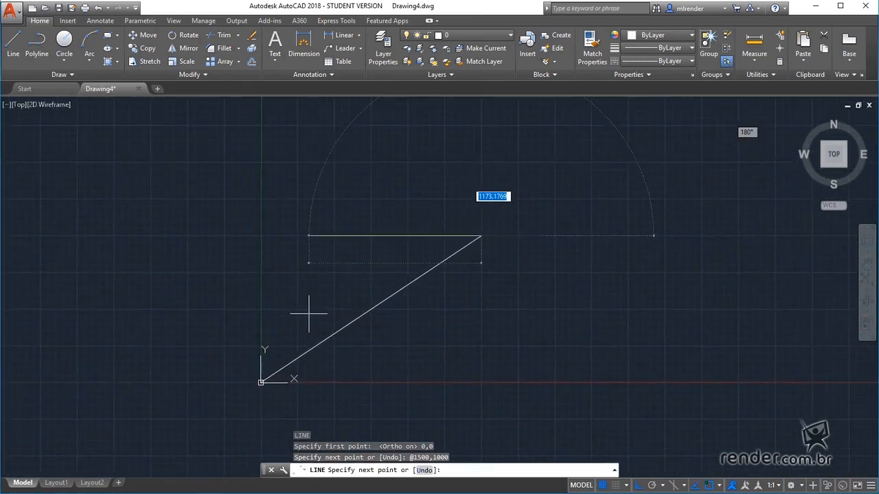
scroll(309, 313, down, 2)
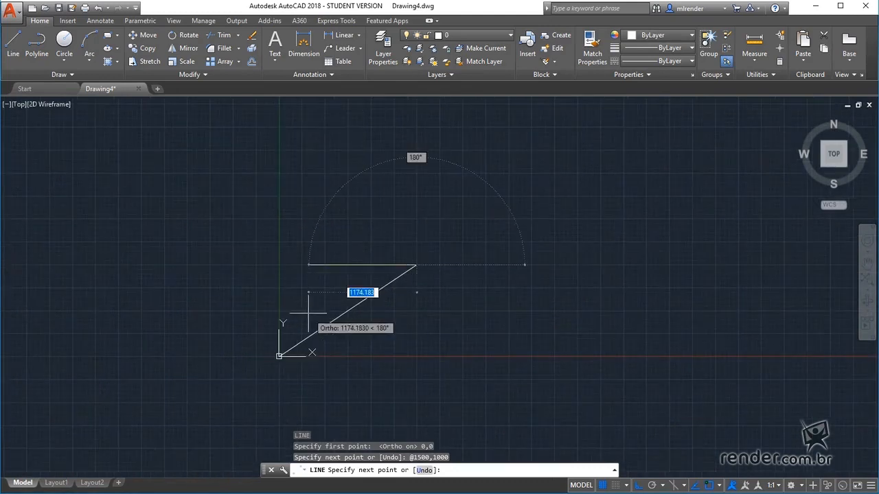
scroll(309, 313, up, 2)
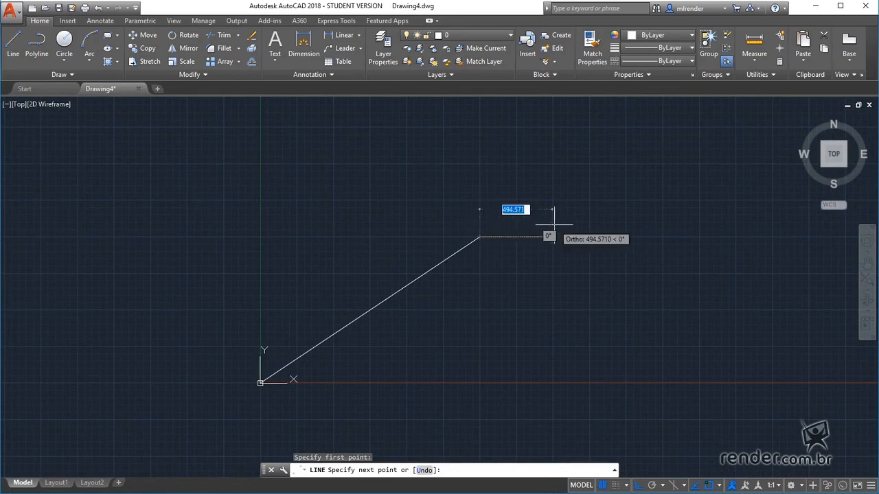
text(0,5)
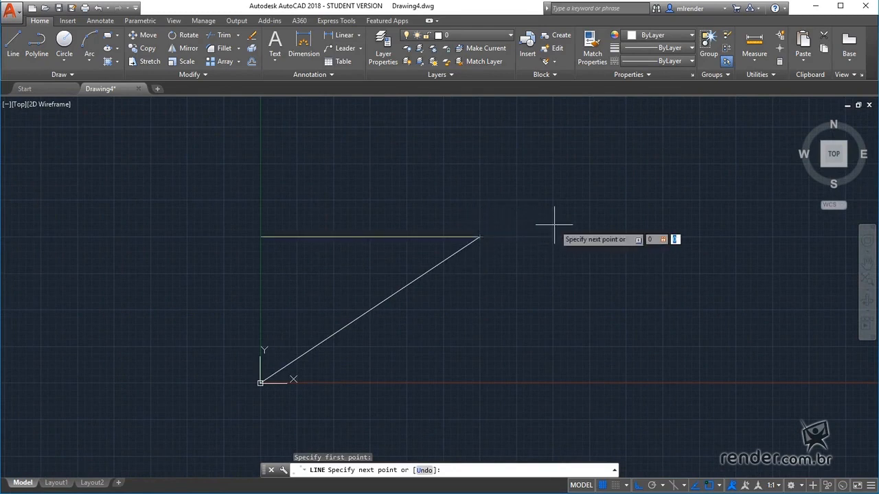
text(00)
key(Return)
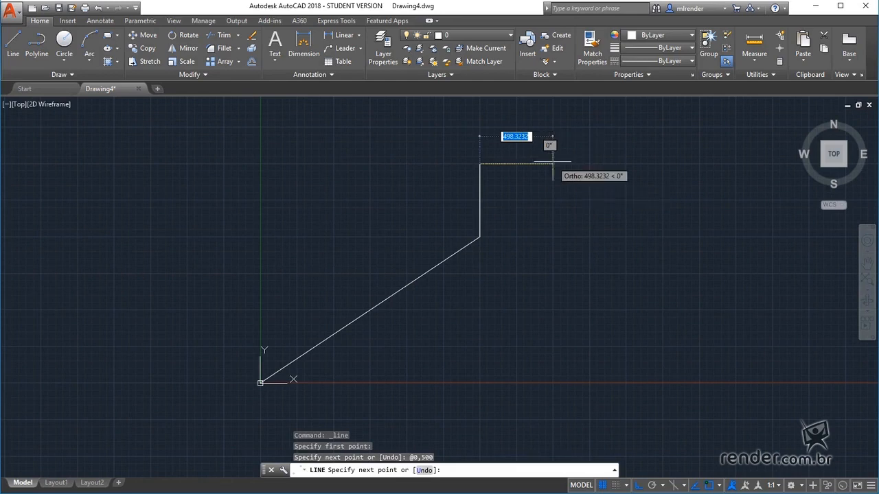
Add a horizontal segment from the vertical line's upper end to the relative point 500,0 and end the line
text(500)
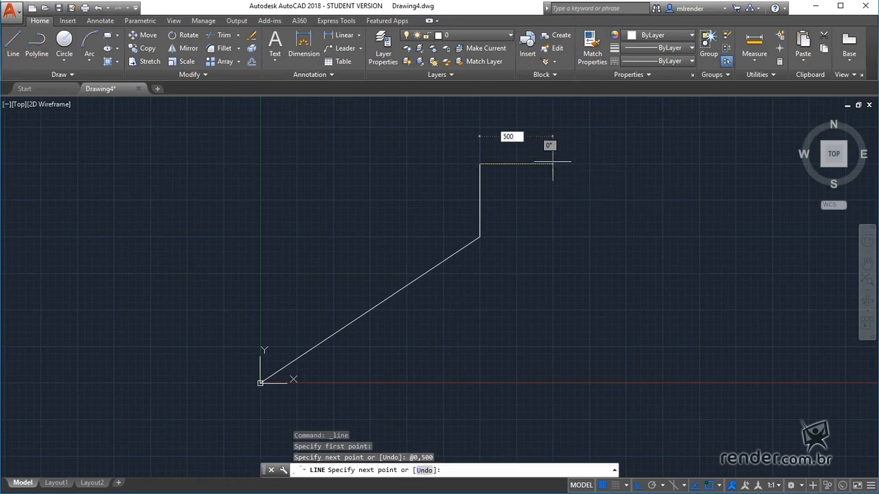
text(,)
key(F12)
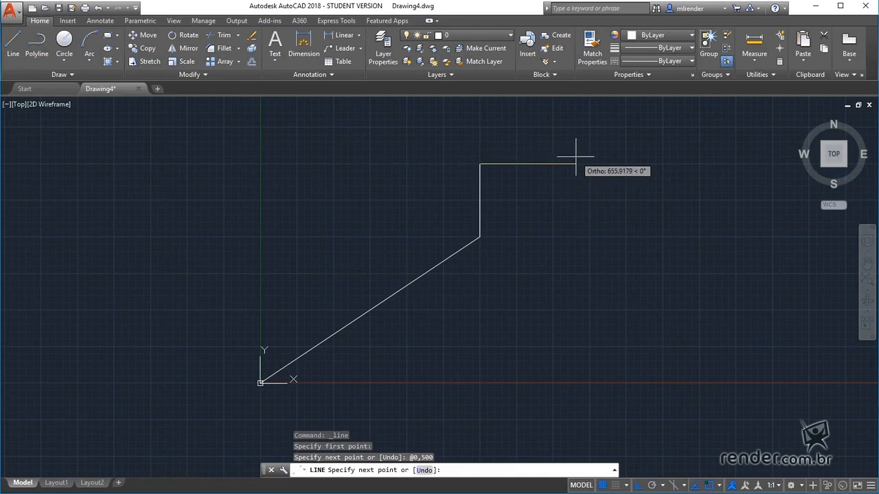
text(0)
key(Return)
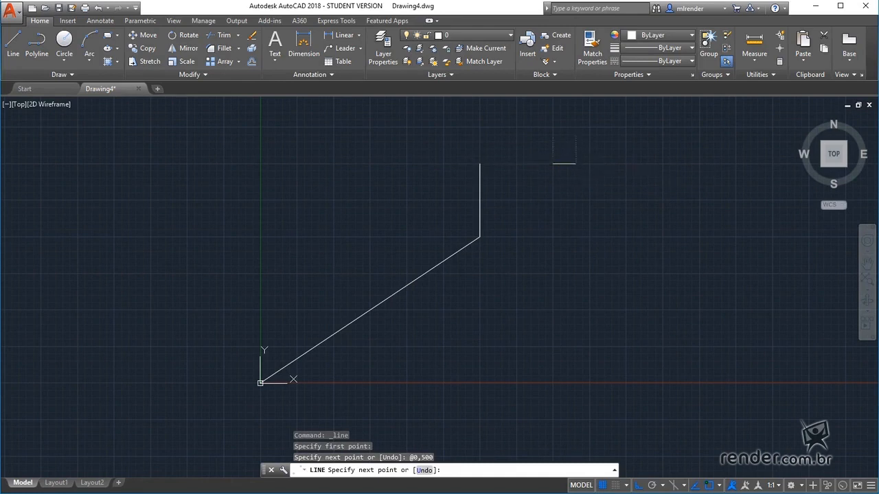
key(Escape)
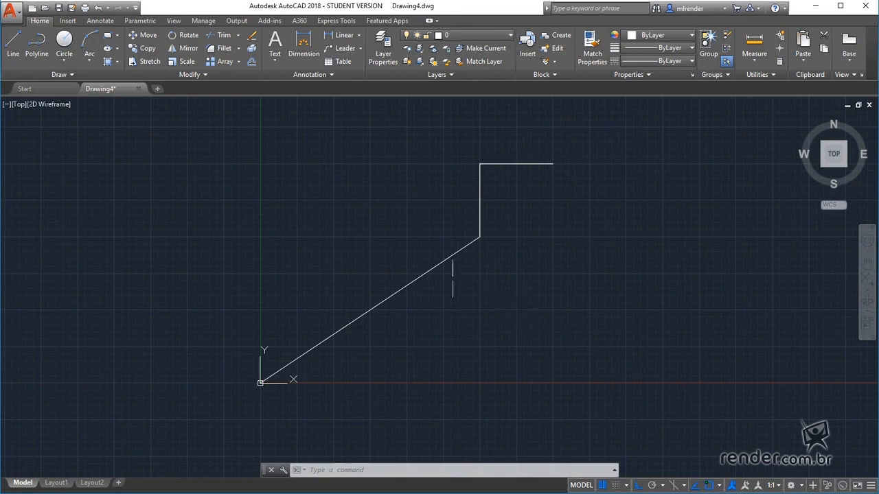
Switch the drawing aid from Ortho mode to polar tracking
scroll(343, 258, down, 2)
middle_drag(249, 262, 337, 290)
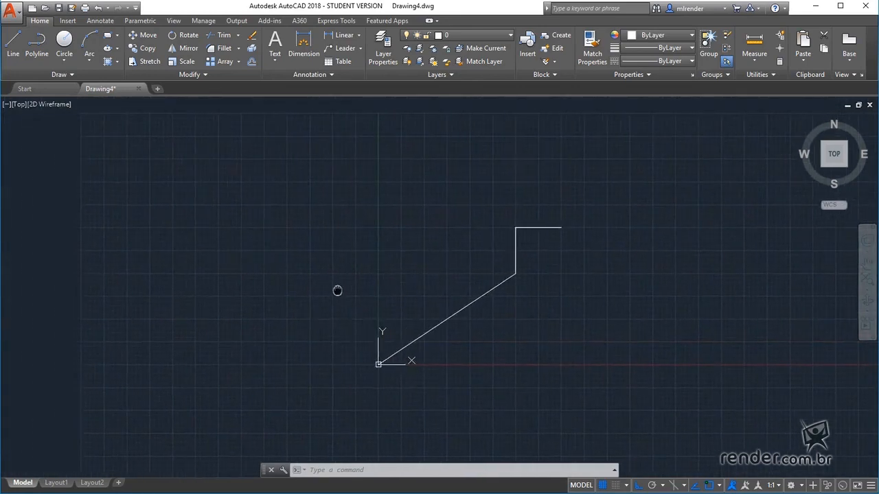
scroll(326, 300, up, 2)
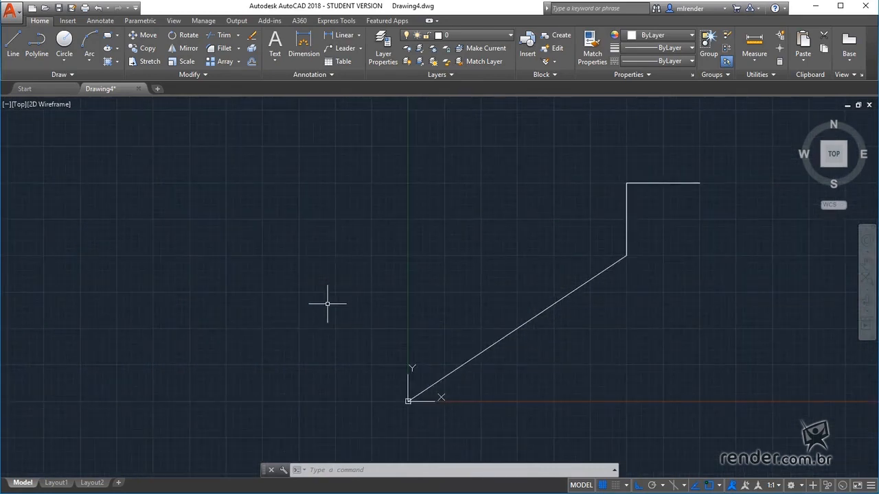
click(653, 486)
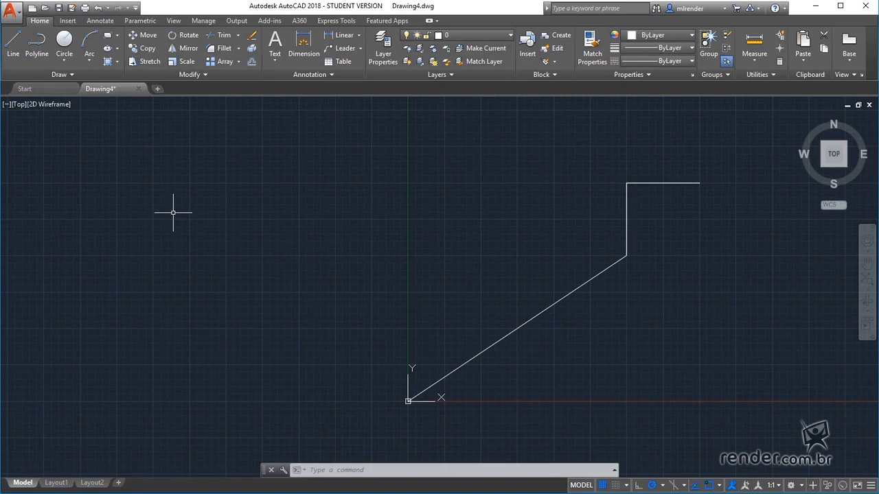
Draw a horizontal line 1000 units long at 0° in the empty area to the left of the first shape
click(21, 48)
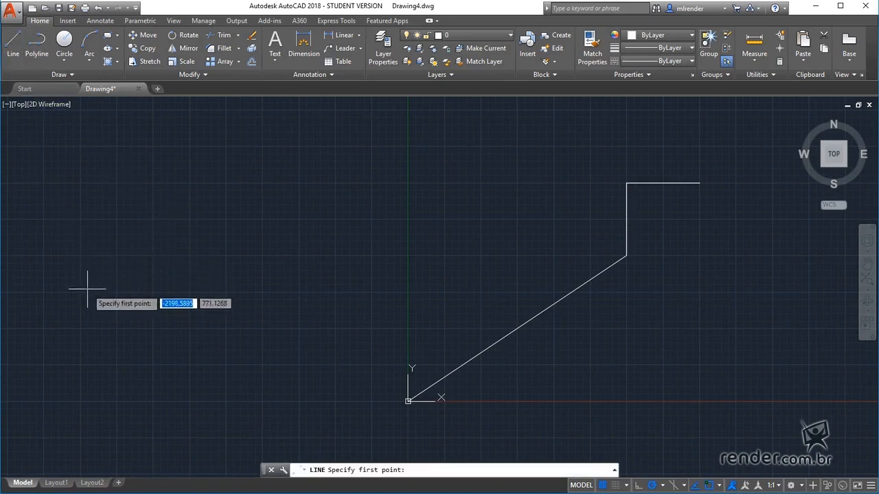
click(47, 335)
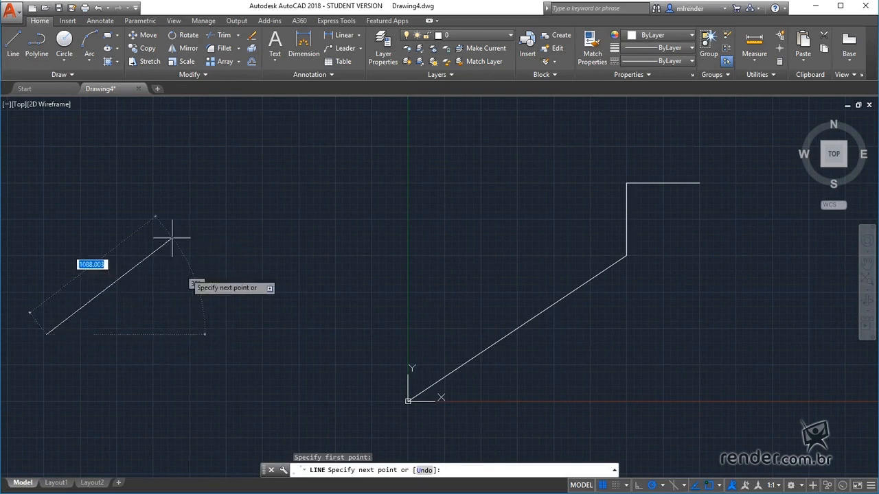
text(1)
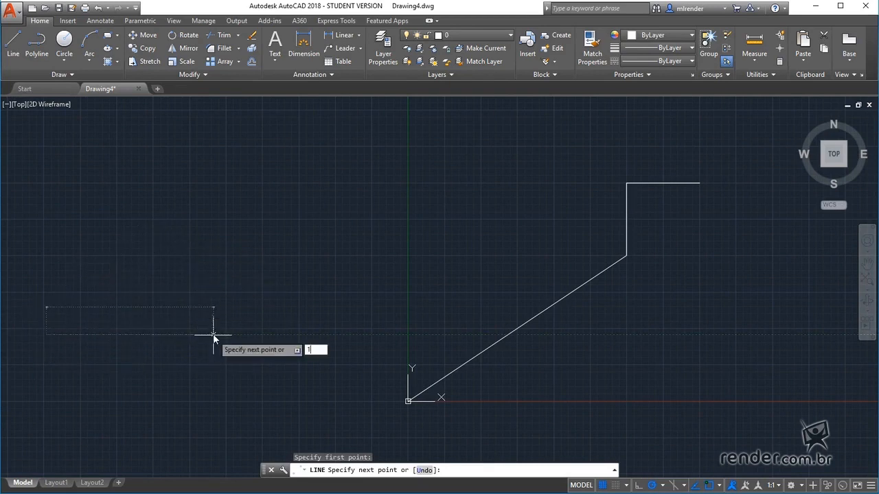
text(000)
key(Return)
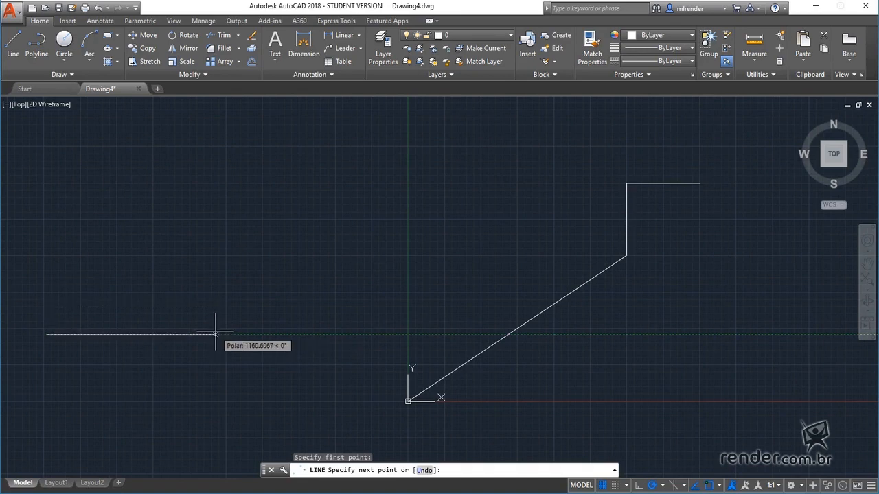
text(1000)
key(Tab)
text(0)
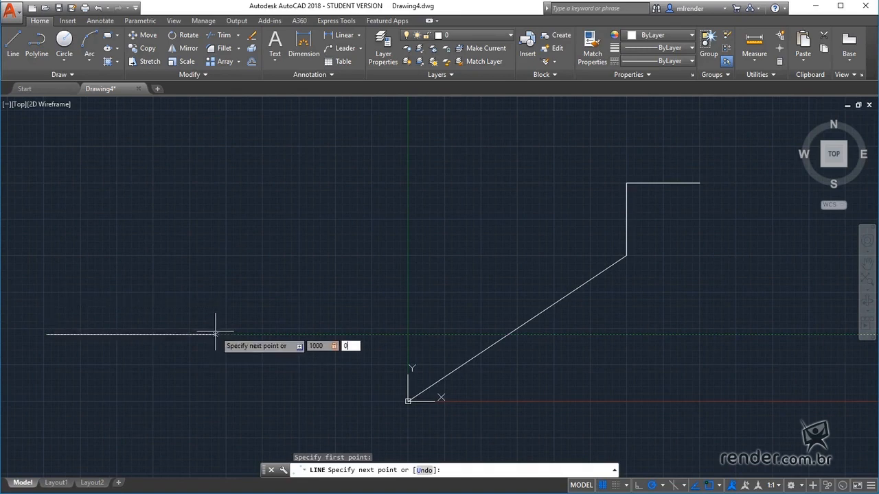
key(Return)
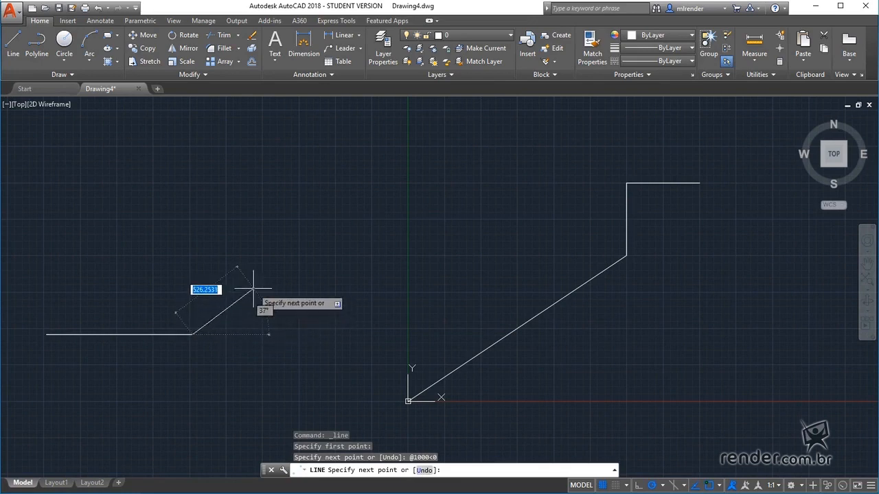
Add a 500-unit segment at 60° from the horizontal line's right end and end the line
text(500)
key(Tab)
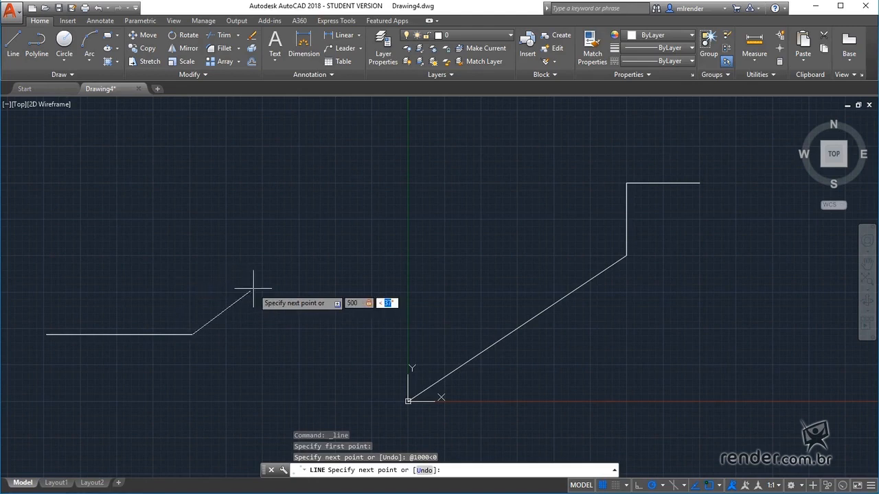
text(60)
key(Return)
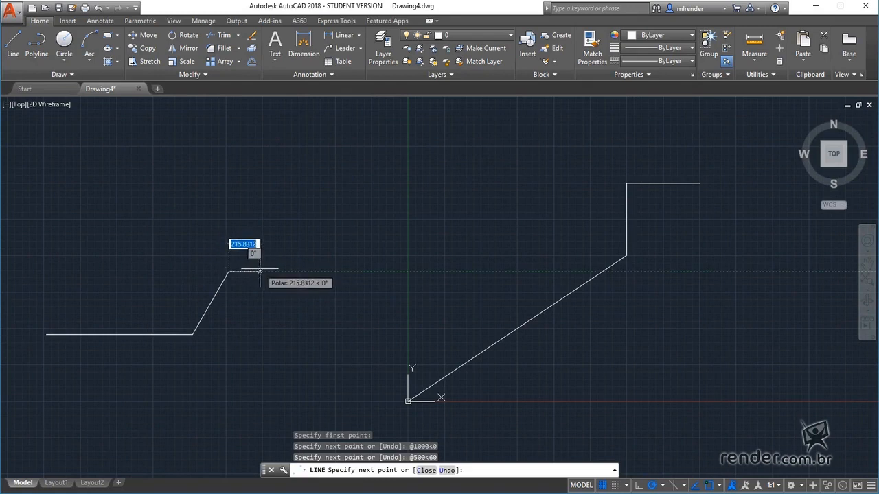
key(Escape)
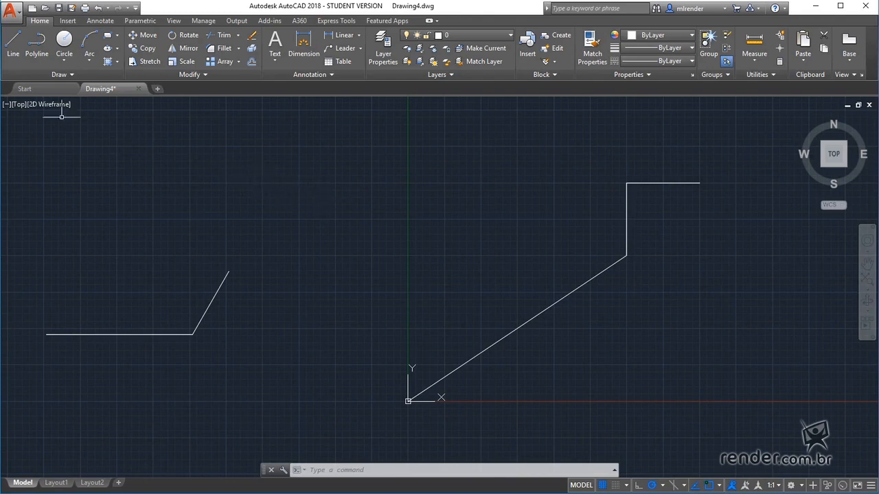
With Ortho mode on, draw a vertical line from the origin 0,0 to the absolute point 0,500
click(15, 47)
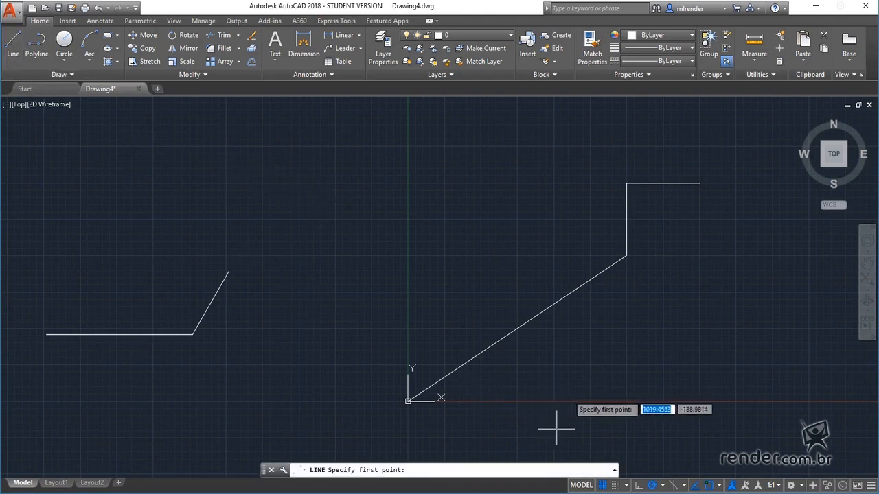
click(638, 486)
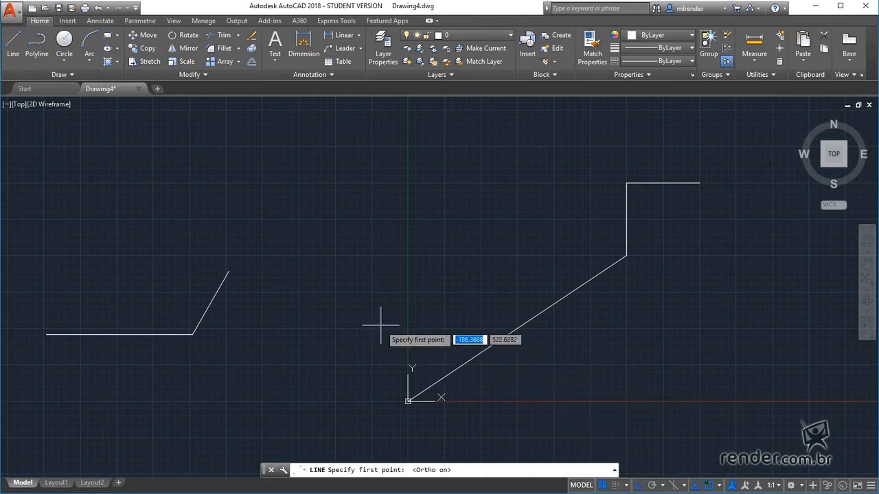
text(0)
key(Tab)
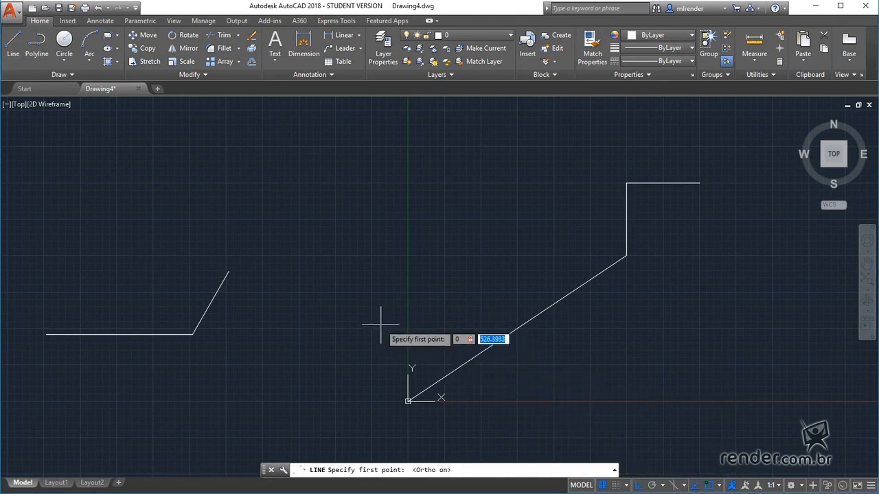
text(0)
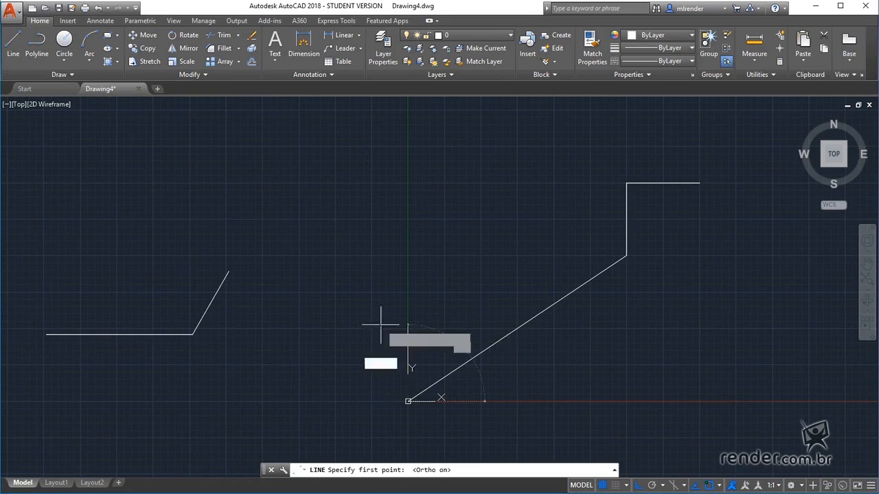
key(Return)
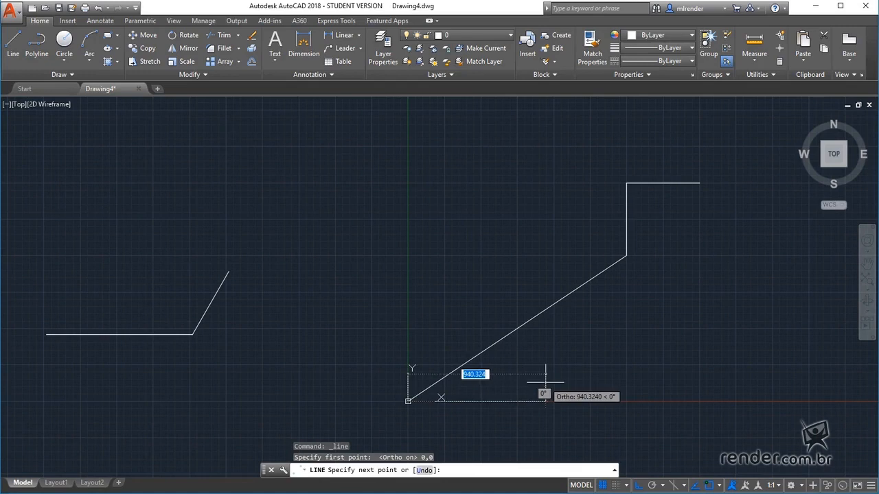
text(#0)
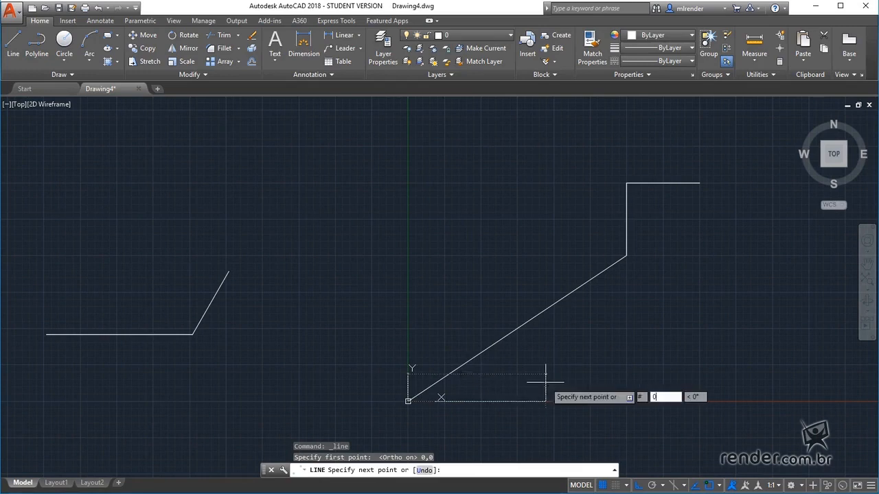
text(,5)
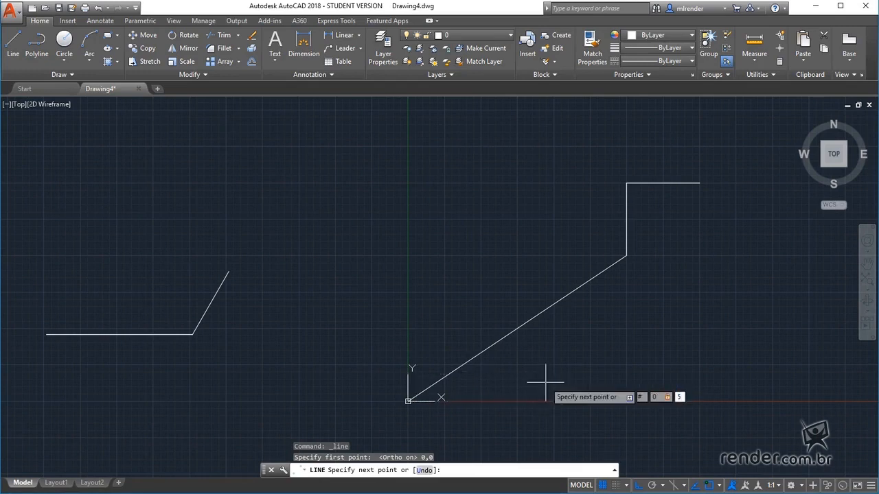
text(00)
key(Return)
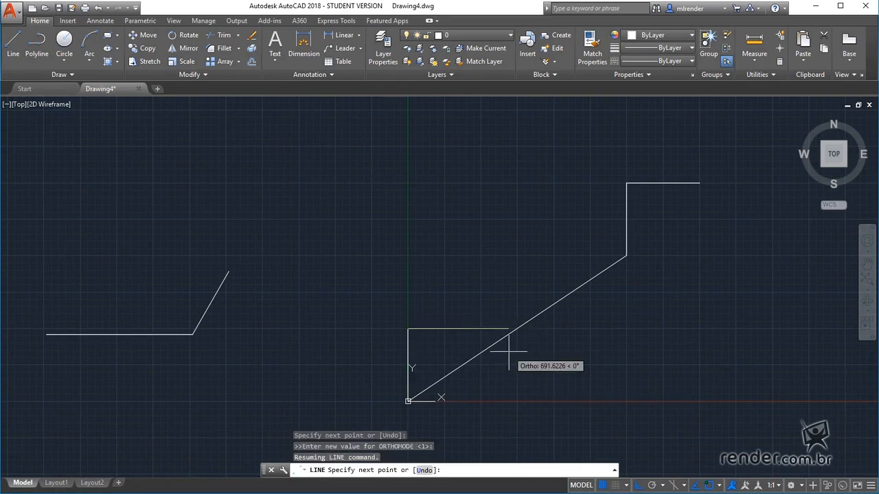
Add a horizontal segment from the vertical line's upper end to the absolute point 300,500 and end the line
text(300)
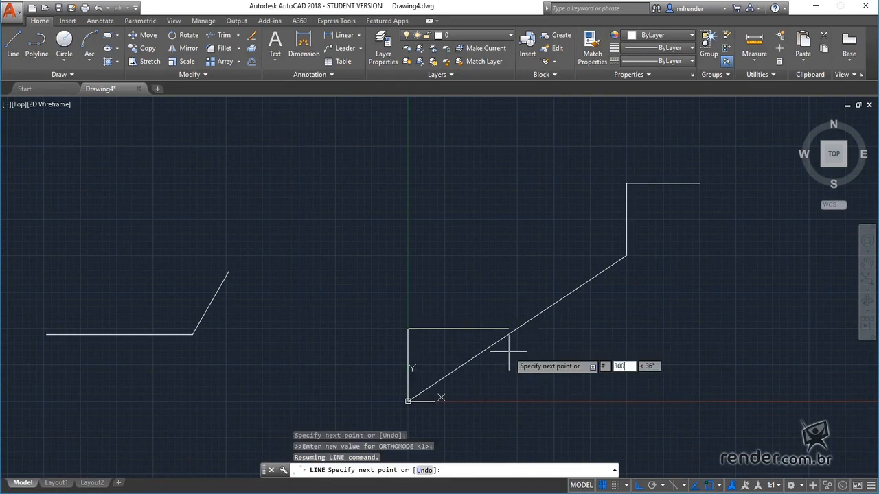
key(Tab)
text(500)
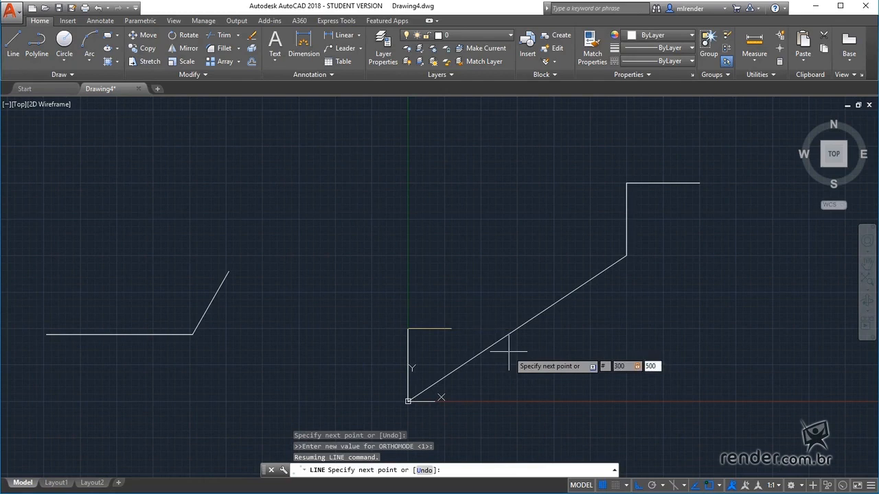
key(Return)
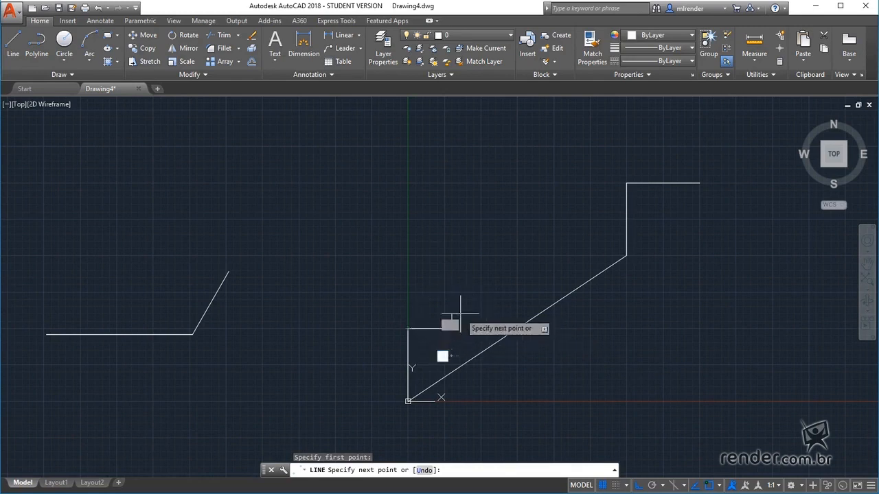
key(Escape)
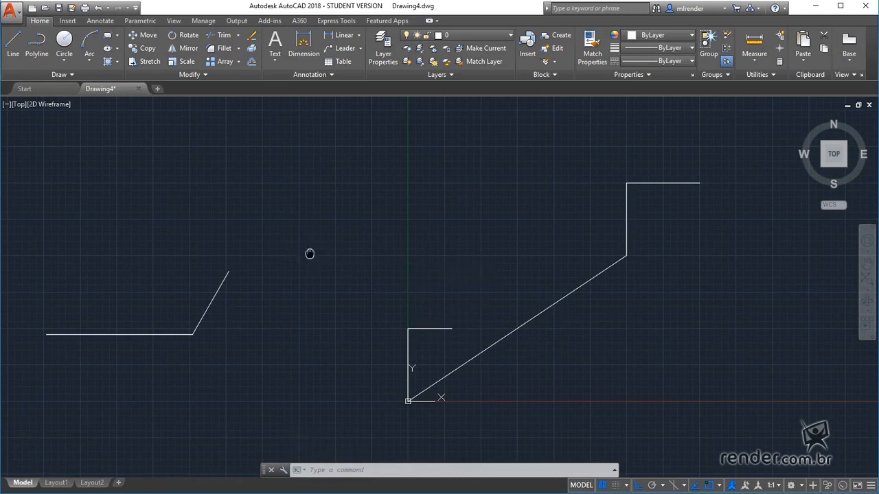
Draw a horizontal line from the upper end of the 60° segment to the relative point -500,0
middle_drag(310, 254, 379, 257)
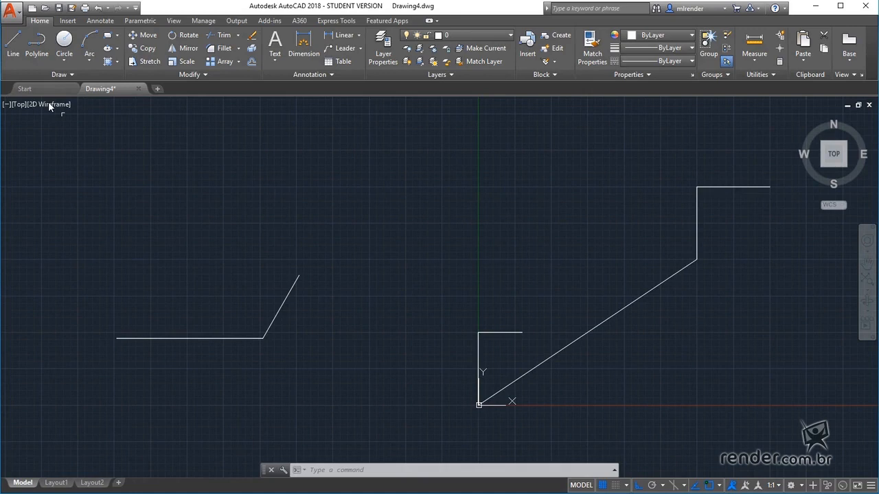
click(13, 45)
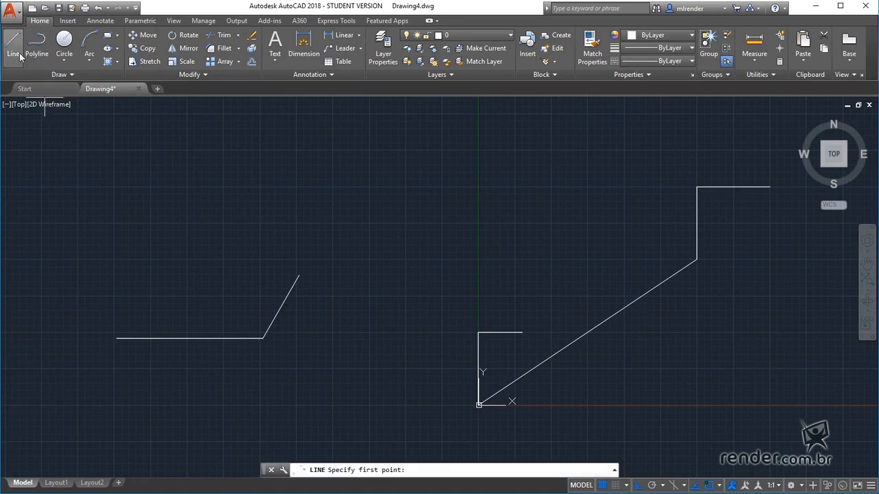
click(299, 276)
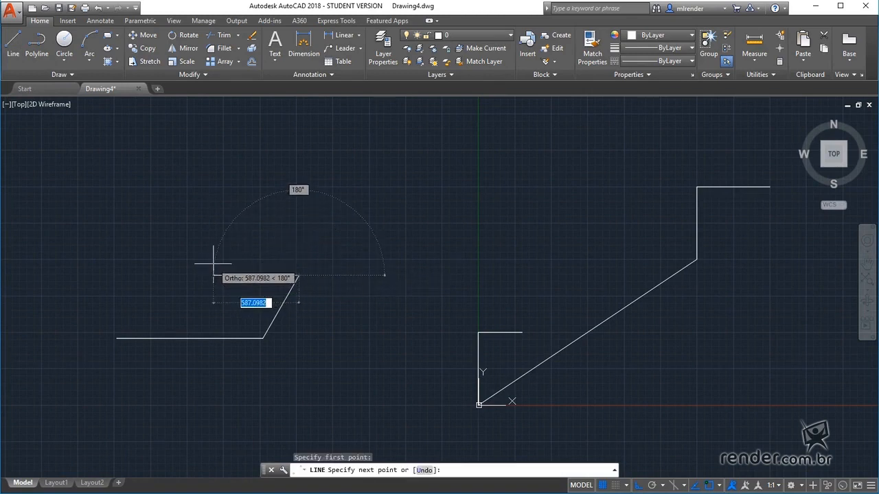
text(@-)
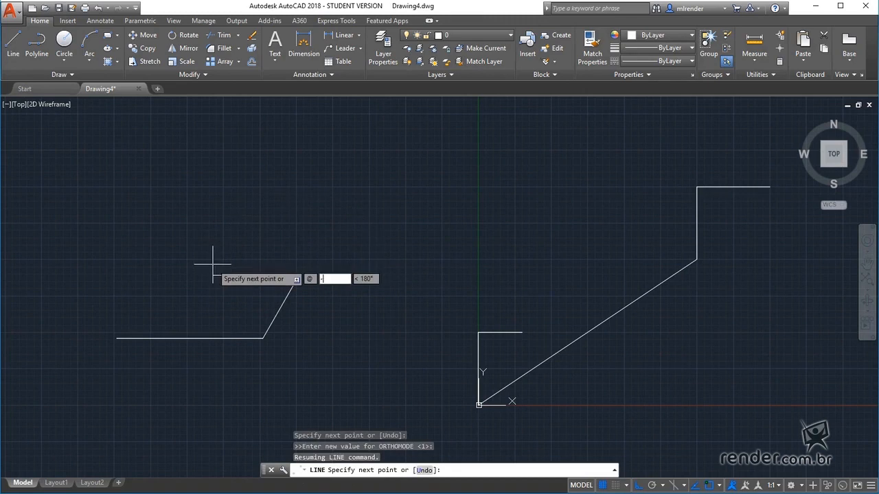
text(500)
key(Tab)
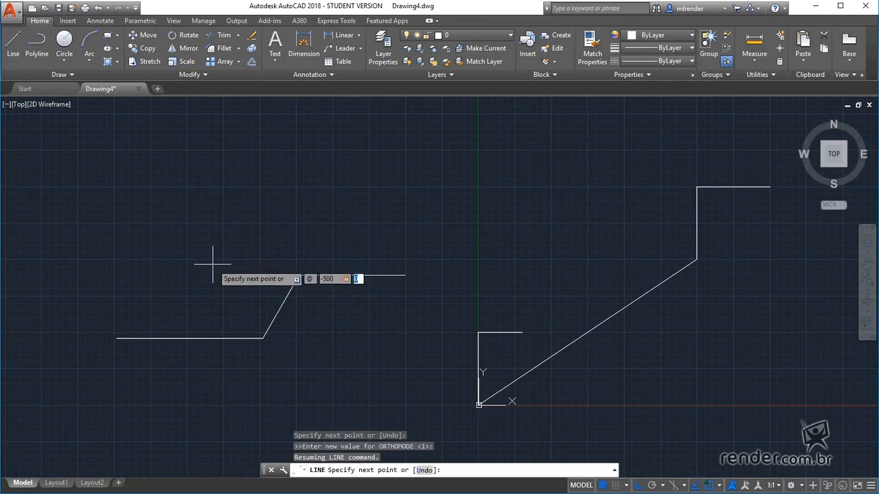
text(0)
key(Return)
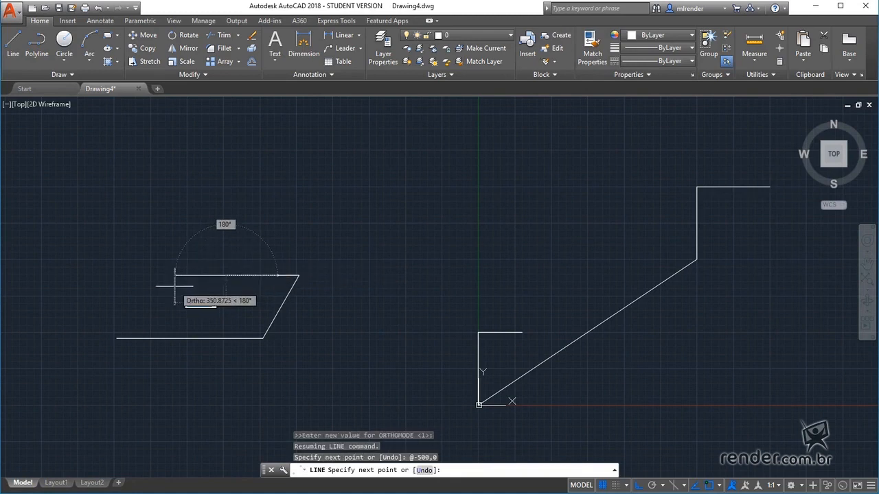
Add a vertical segment from the new line's free end to the relative point 0,-200 and end the line
key(F8)
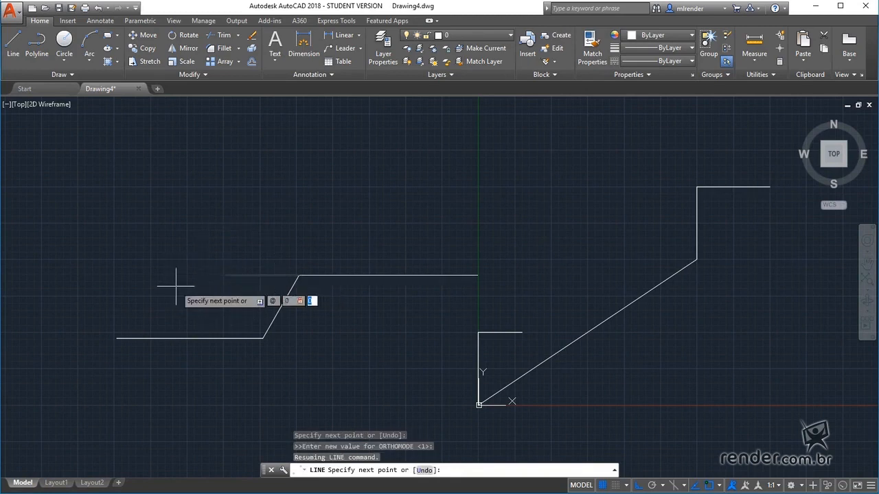
text(-20)
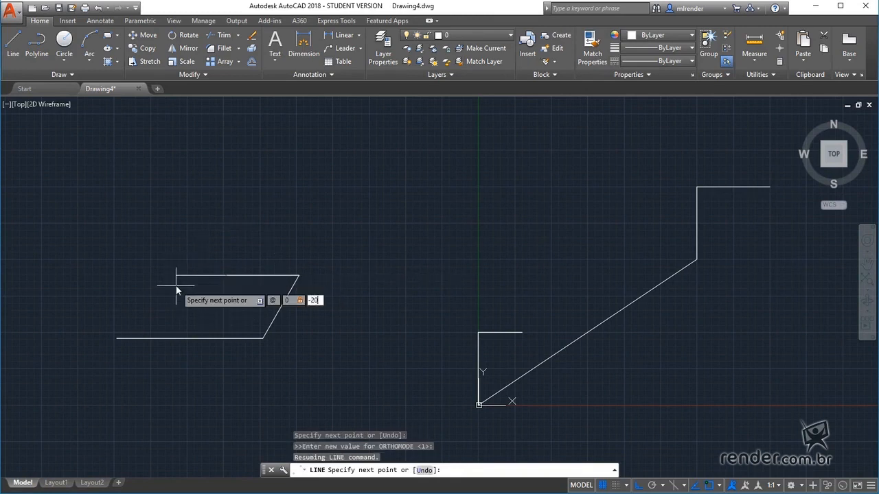
text(0)
key(Return)
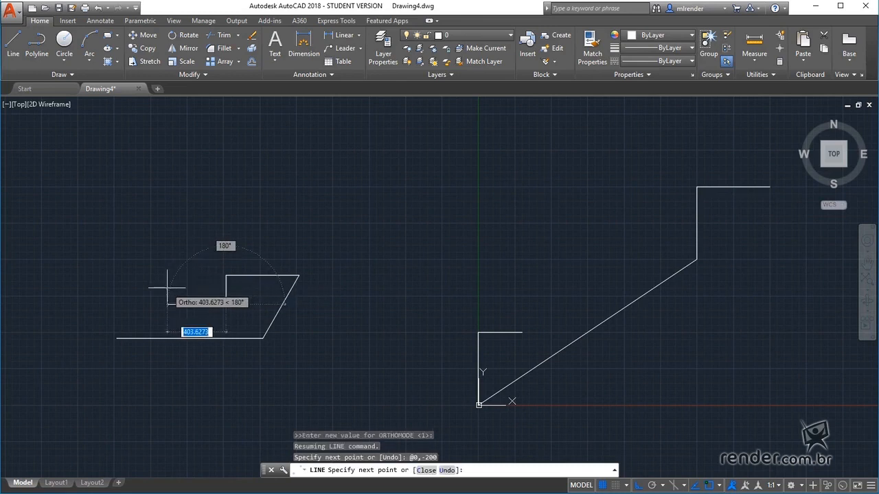
key(Escape)
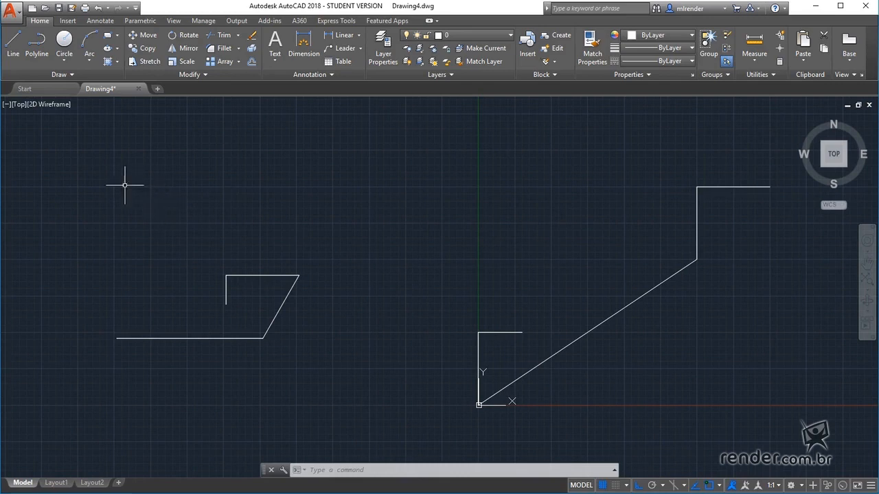
Review the source content units offered for the insertion scale in the program's user preferences and close the options
click(11, 13)
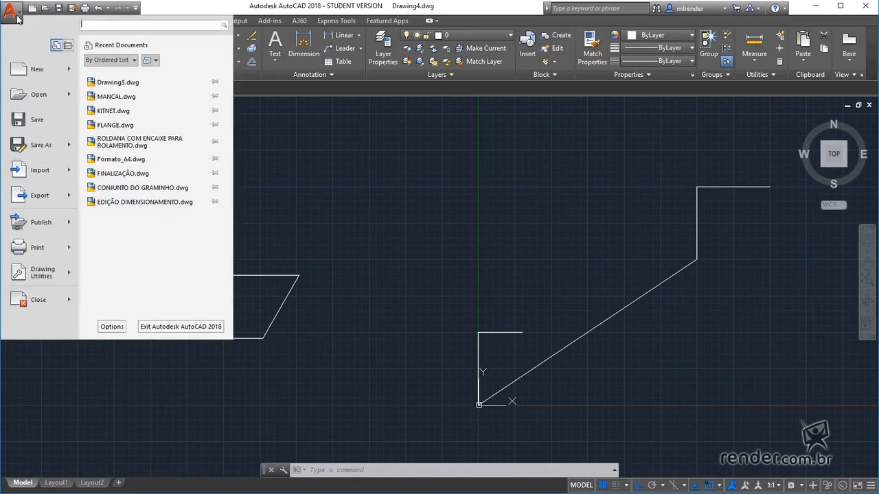
click(111, 326)
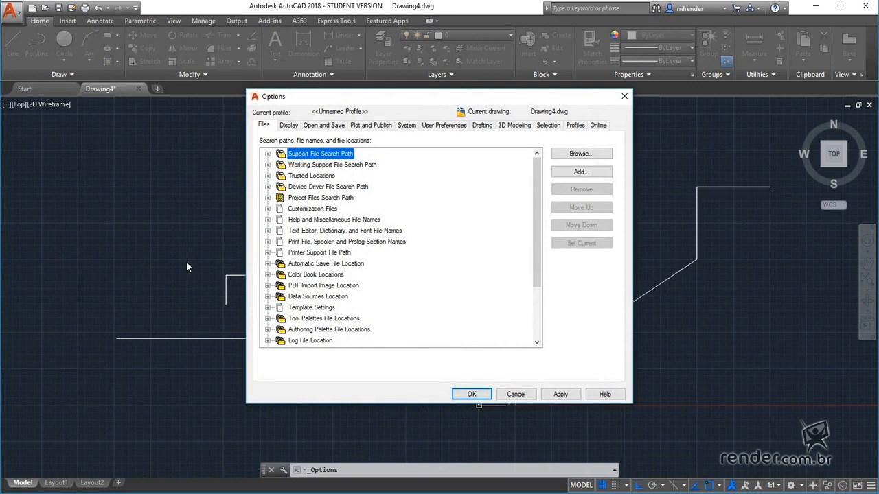
click(443, 126)
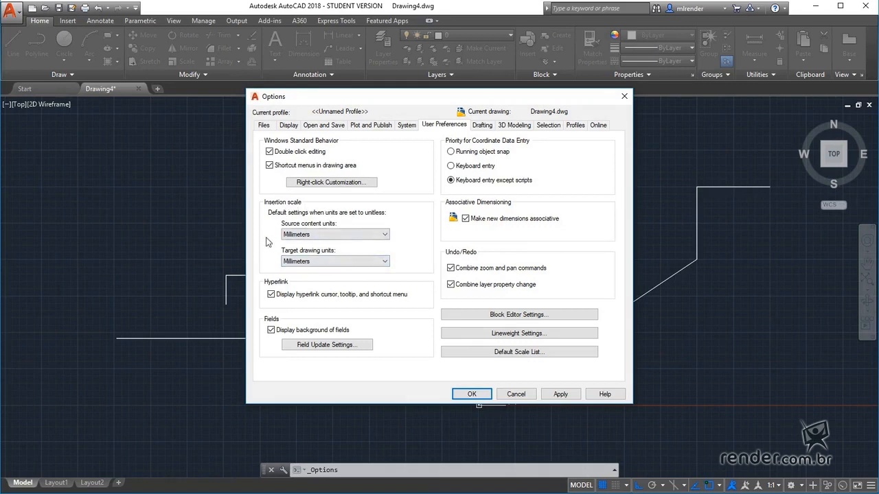
click(376, 236)
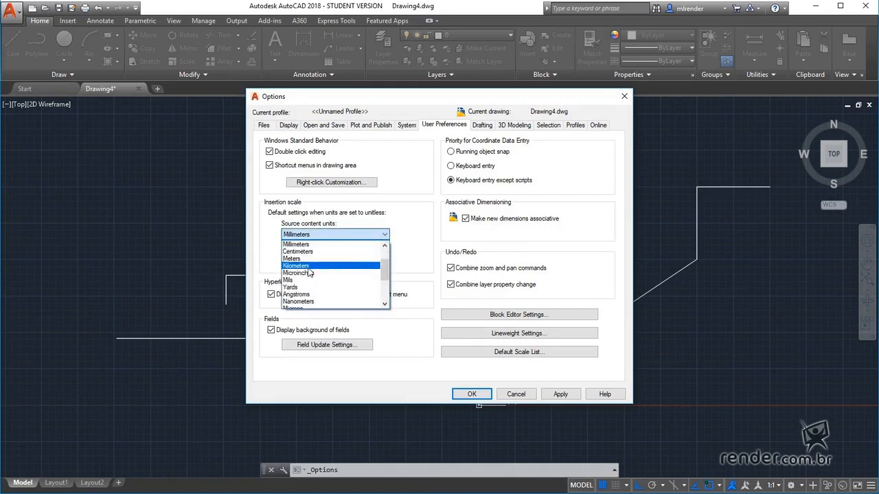
scroll(312, 299, down, 2)
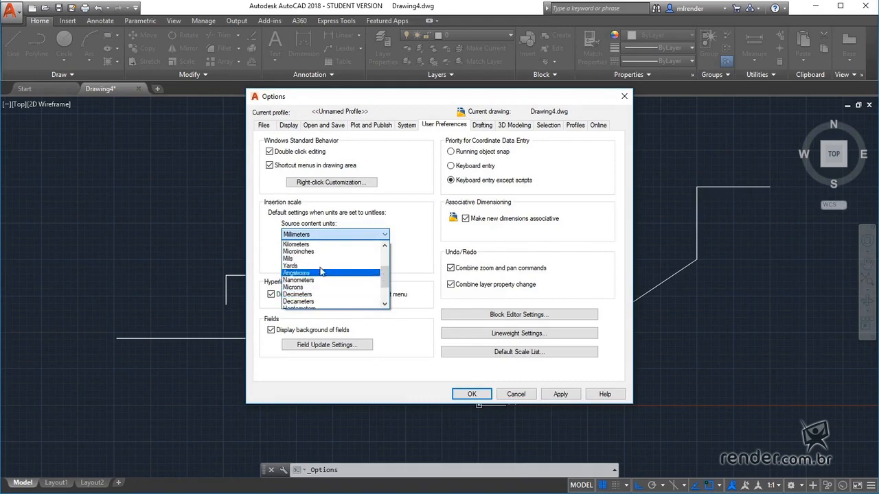
click(427, 233)
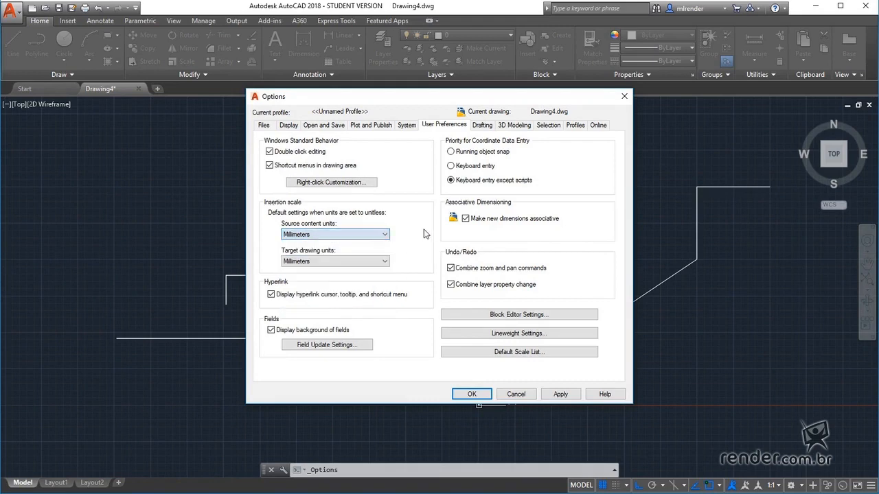
click(472, 396)
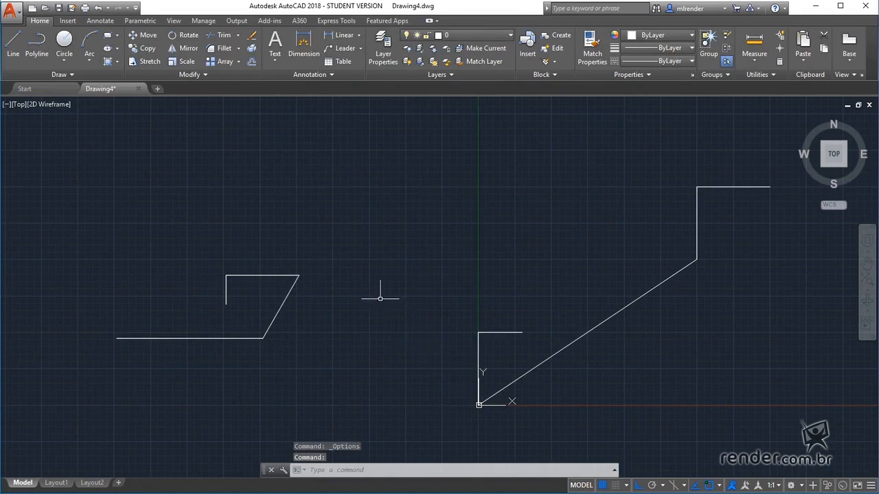